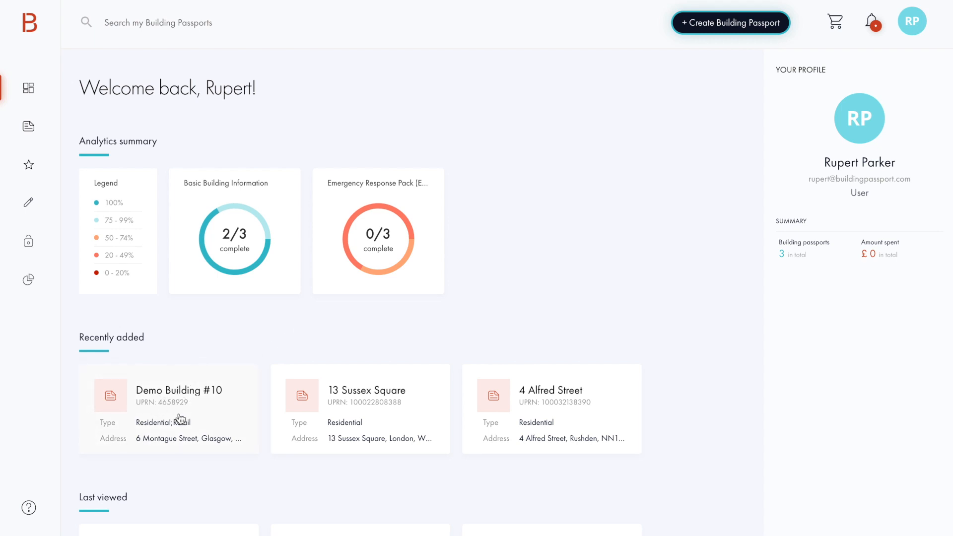
Step: Open the documents of the Demo Building #10 passport and look through its recent files and file categories
left_click(30, 126)
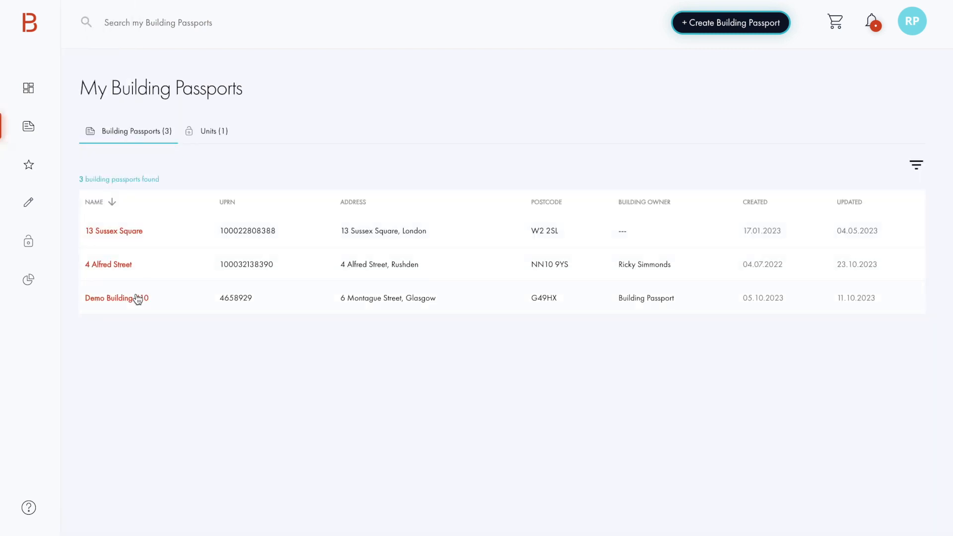
left_click(138, 299)
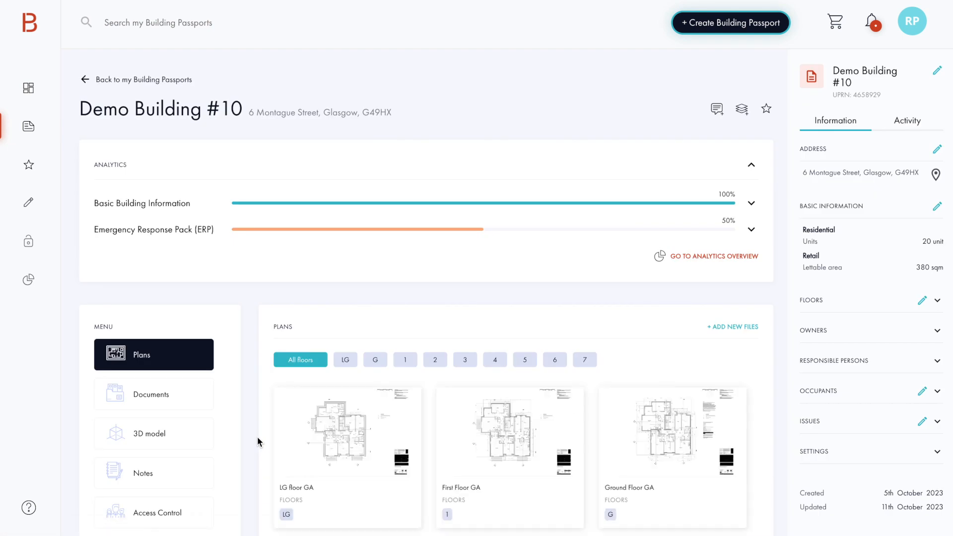
left_click(159, 395)
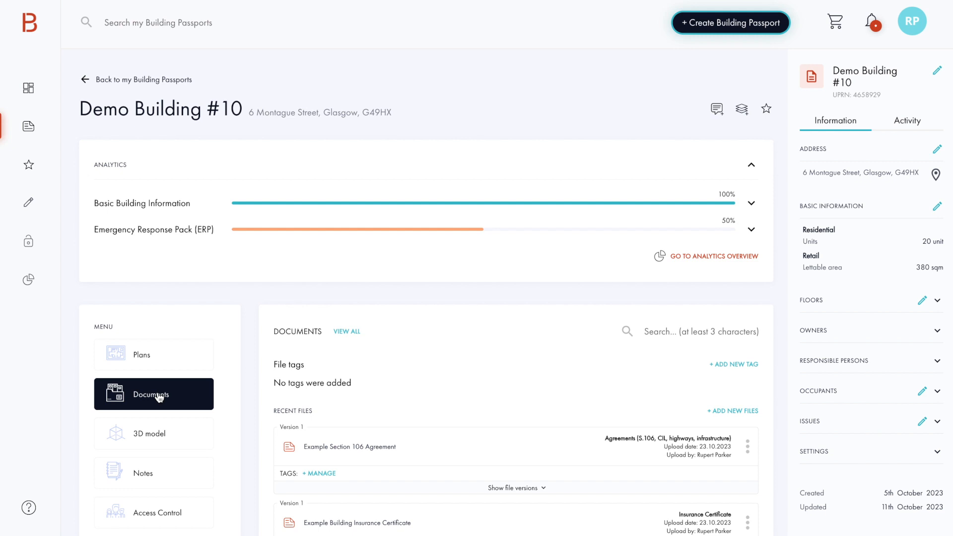
scroll(392, 376, "down", 8)
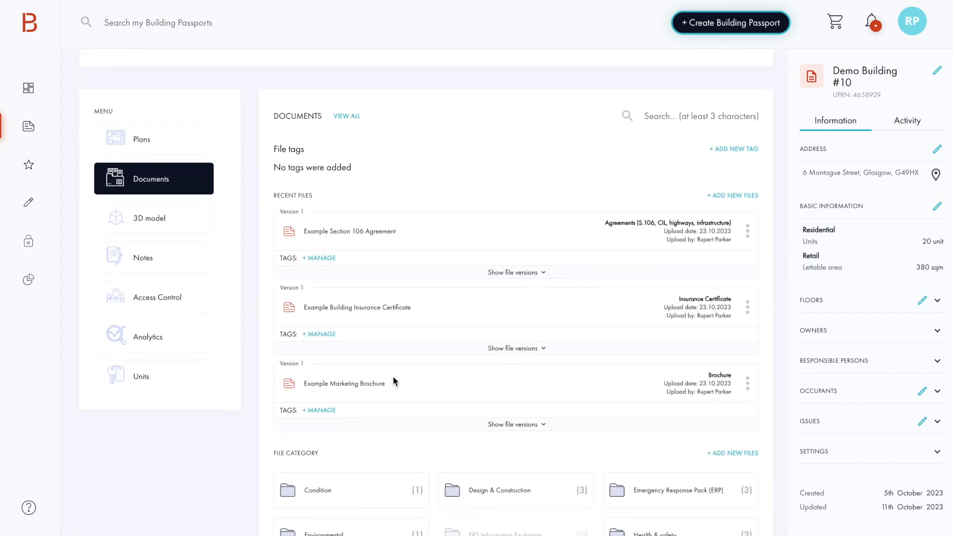
scroll(394, 382, "down", 2)
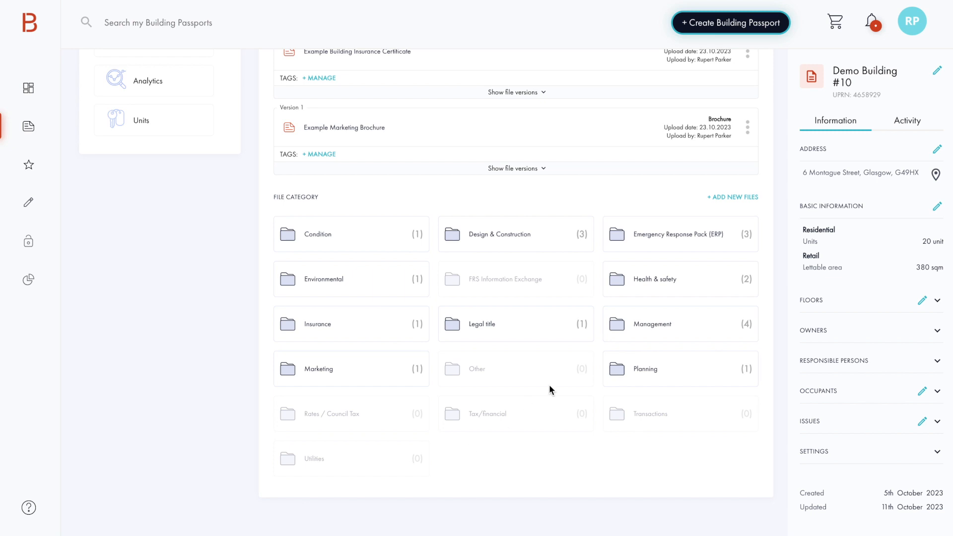
scroll(549, 386, "up", 4)
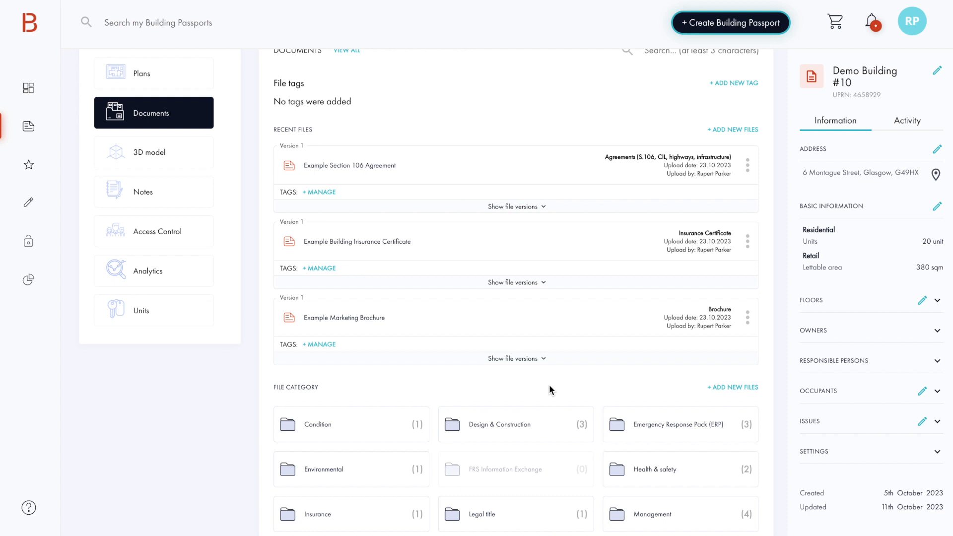
scroll(549, 384, "up", 1)
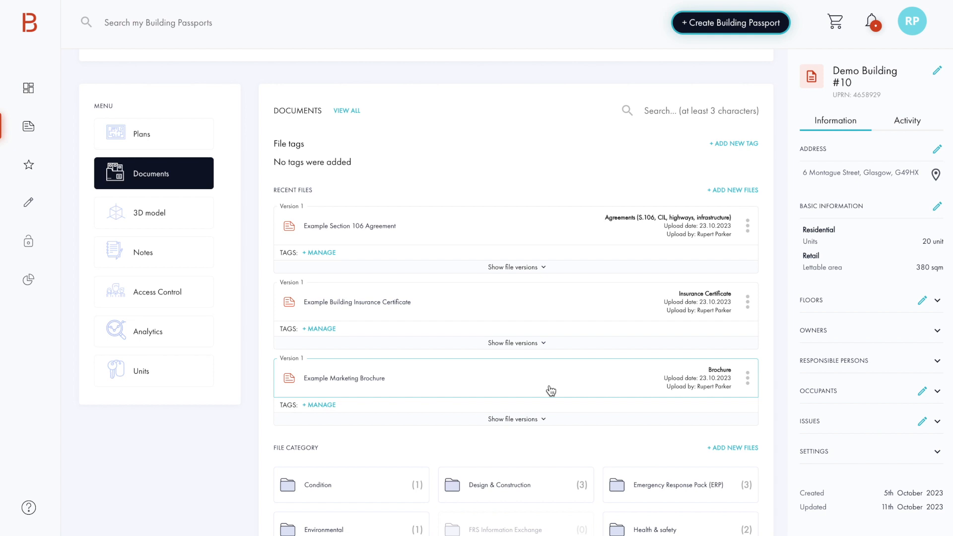
scroll(550, 391, "up", 1)
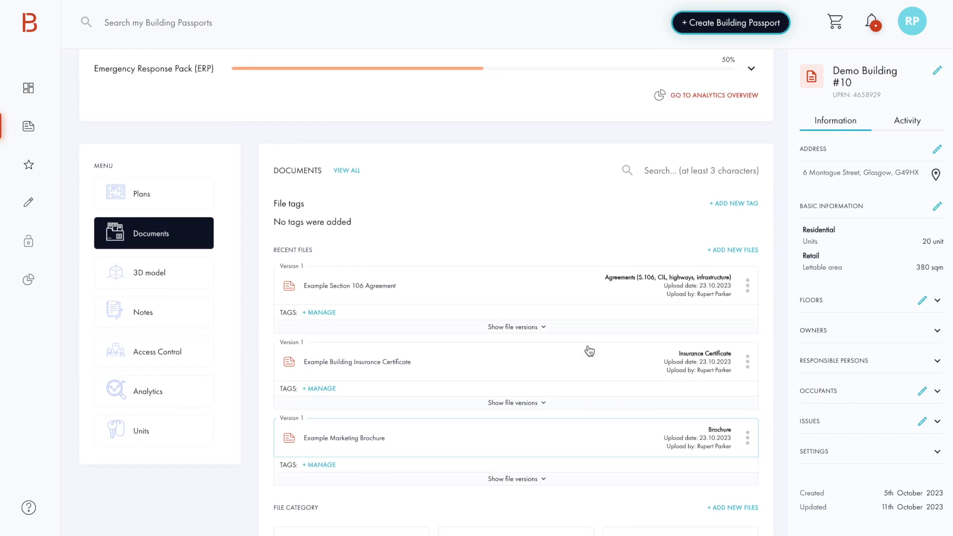
Step: Add a new file tag named "2023 Sale" to the building's documents
left_click(725, 204)
left_click(514, 272)
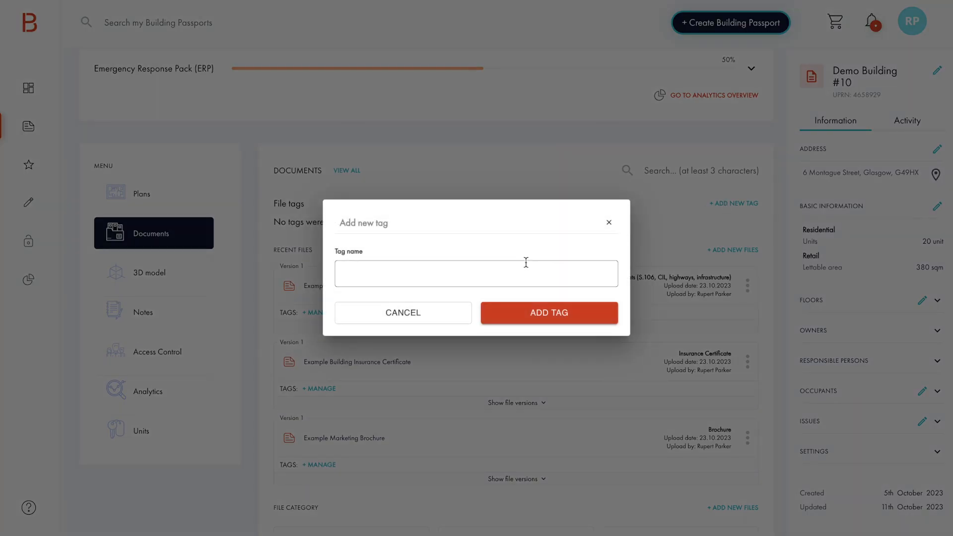
type("2023")
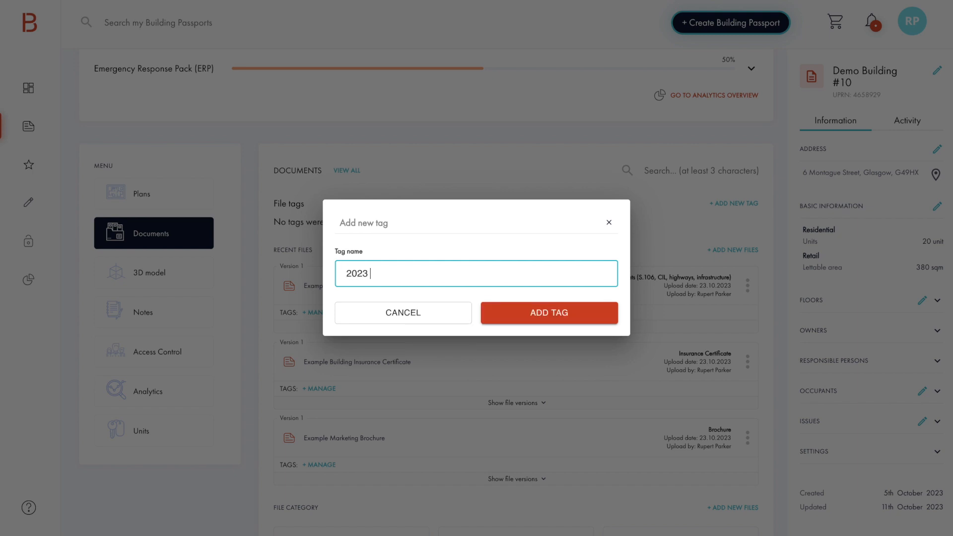
type(" Sale")
left_click(579, 325)
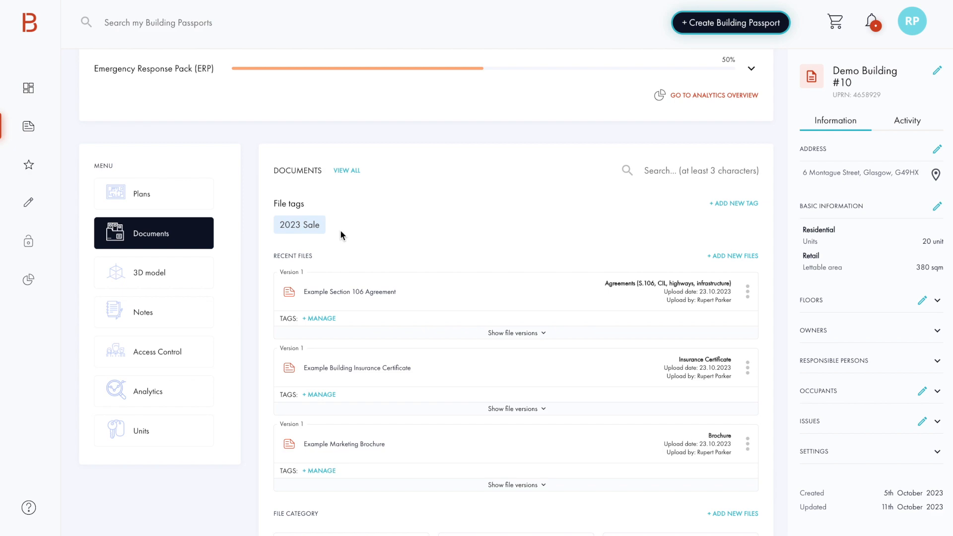
Step: Assign the 2023 Sale tag to the Example Section 106 Agreement and the Example Building Insurance Certificate
left_click(318, 321)
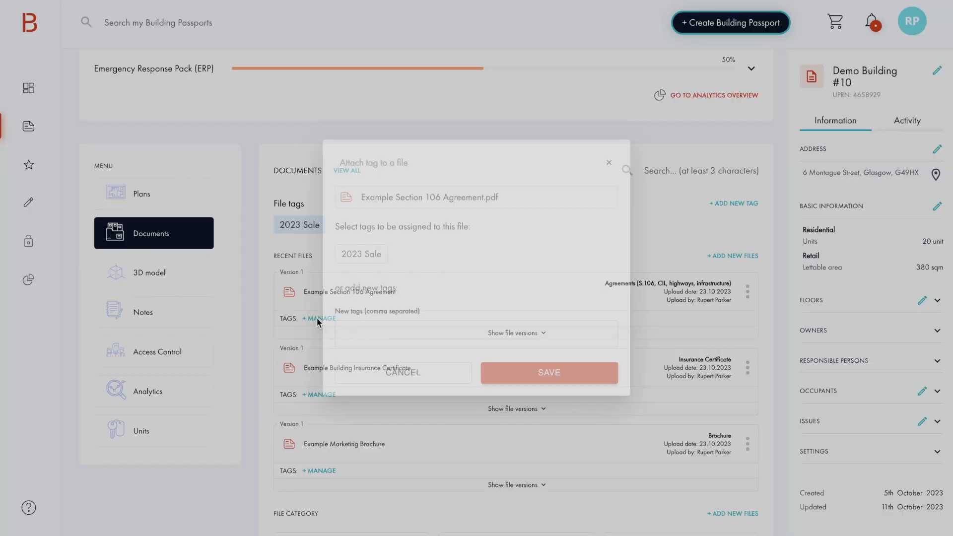
left_click(371, 257)
left_click(527, 378)
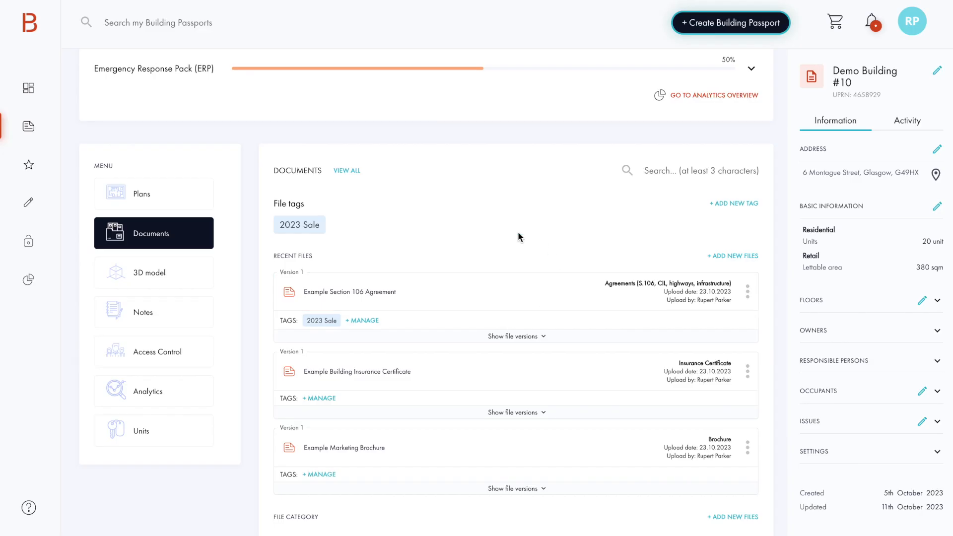
left_click(319, 398)
left_click(361, 253)
left_click(538, 377)
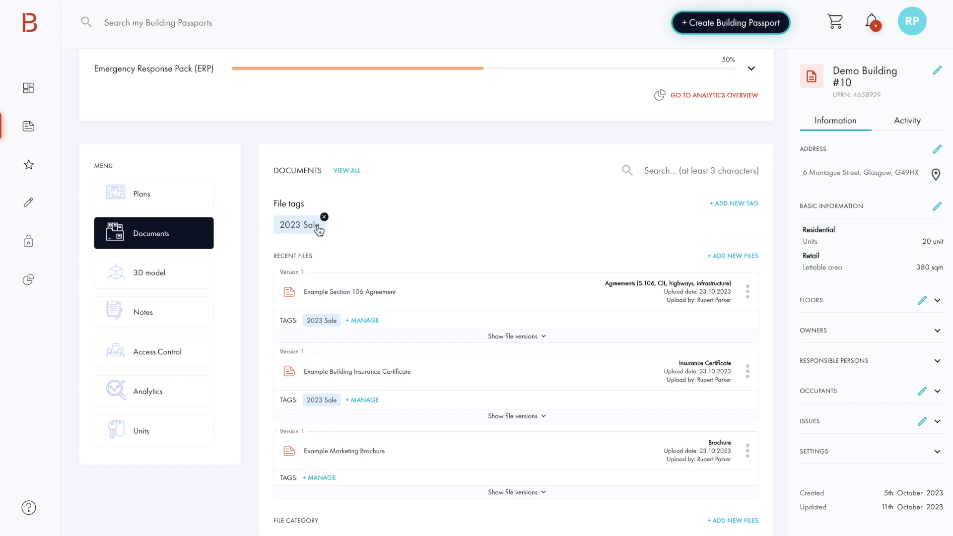
Step: Filter the files by 2023 Sale and attach a new tag "For management to review" to the Example Section 106 Agreement
left_click(300, 224)
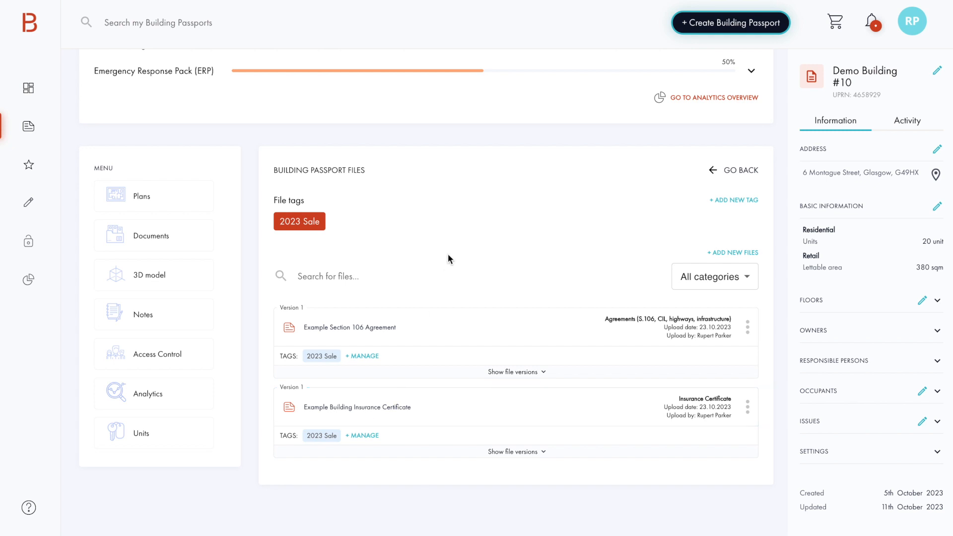
left_click(367, 356)
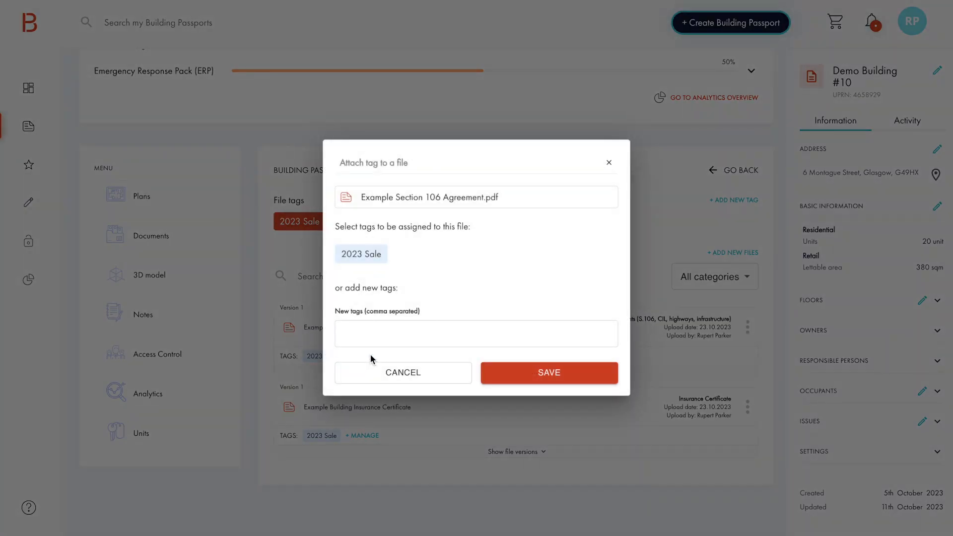
left_click(387, 333)
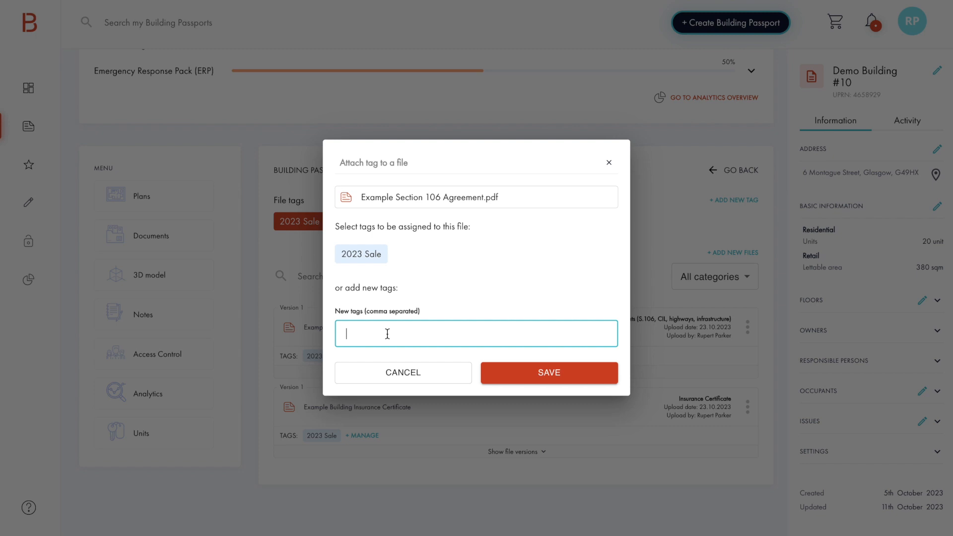
type("M")
key("BackSpace")
type("For management to review")
left_click(537, 376)
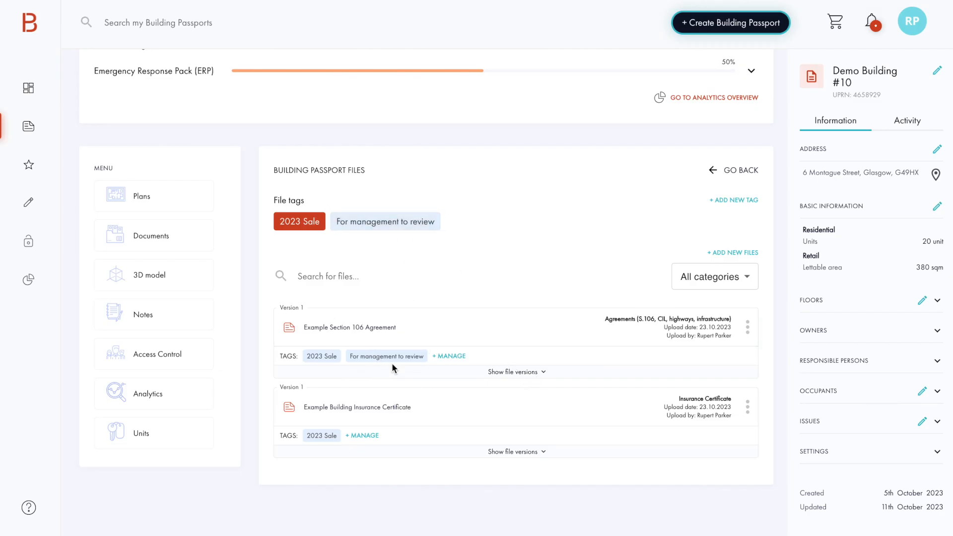
Step: List all building passport files without the tag filter and assign the For management to review tag to the Example Marketing Brochure
left_click(714, 170)
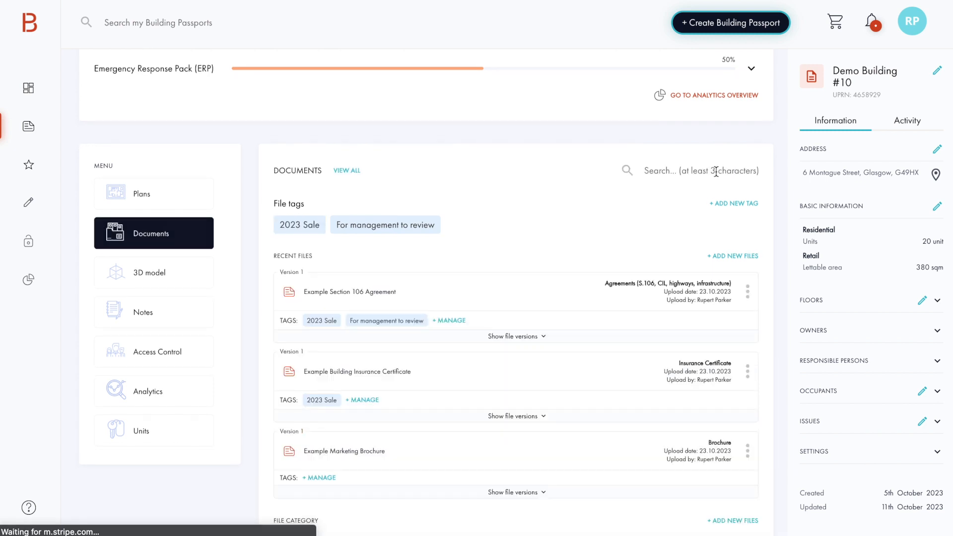
left_click(354, 173)
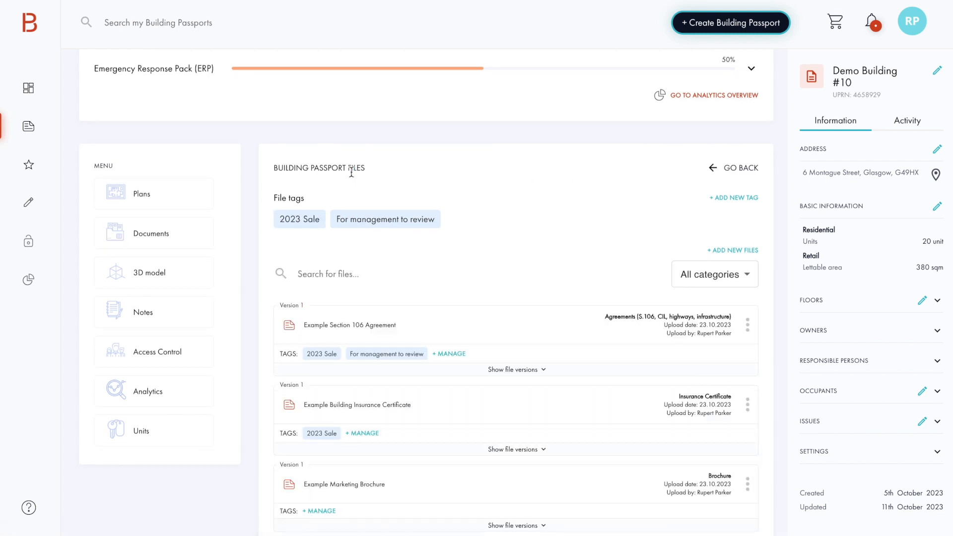
scroll(451, 260, "down", 3)
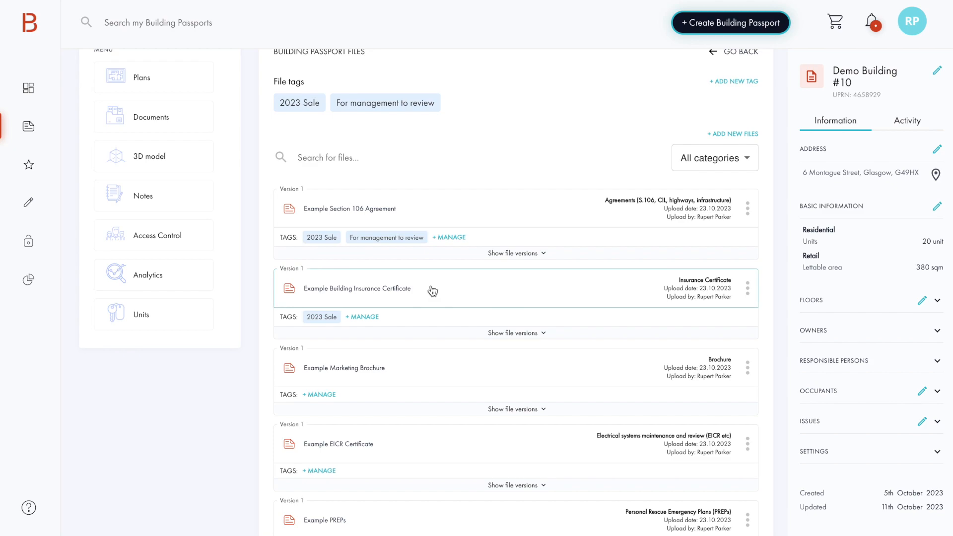
left_click(321, 395)
left_click(435, 260)
left_click(541, 378)
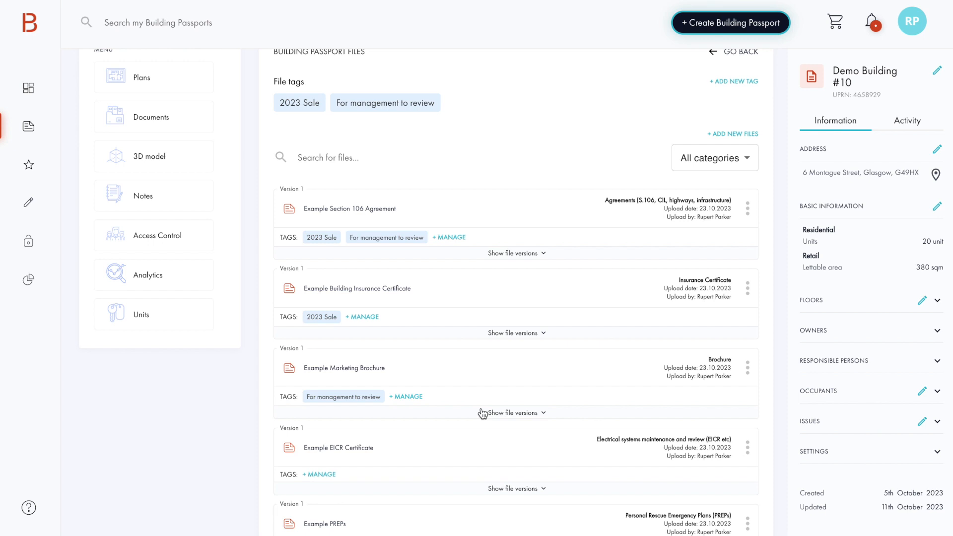
Step: Return to the documents overview, filter the files by For management to review, and check who added the tag and when
scroll(482, 413, "up", 2)
left_click(178, 210)
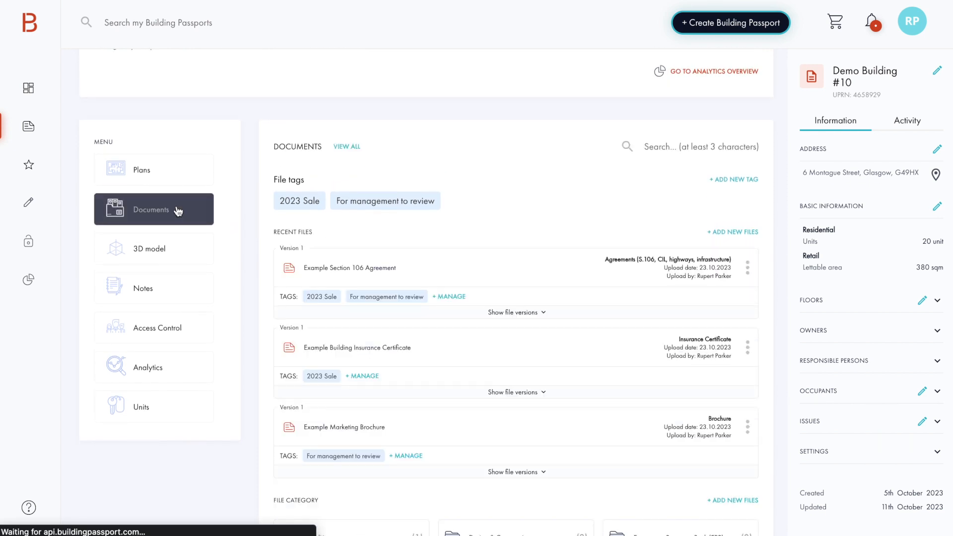
mouse_move(392, 201)
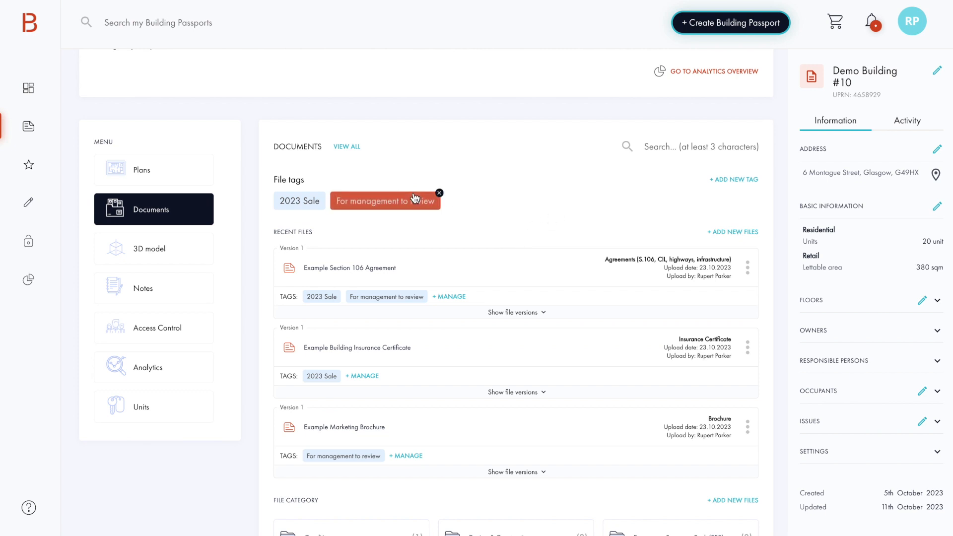
left_click(390, 205)
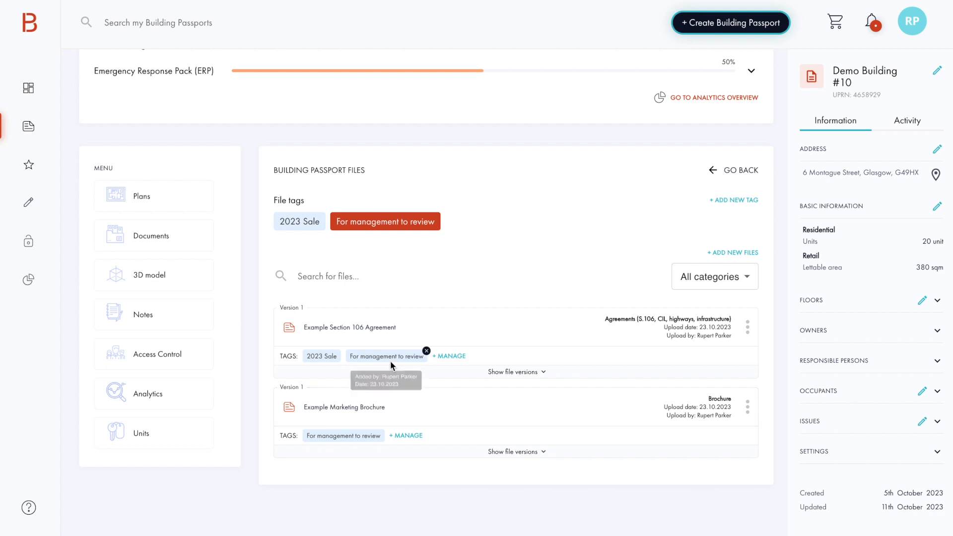
mouse_move(357, 440)
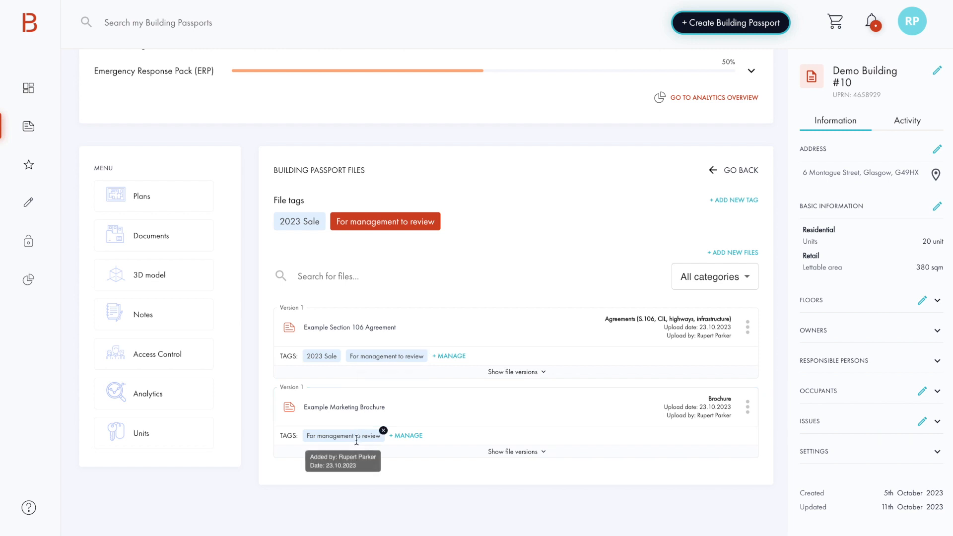
Step: Attach a new tag "Management approved" to the Example Section 106 Agreement and remove its For management to review tag
left_click(450, 357)
left_click(446, 331)
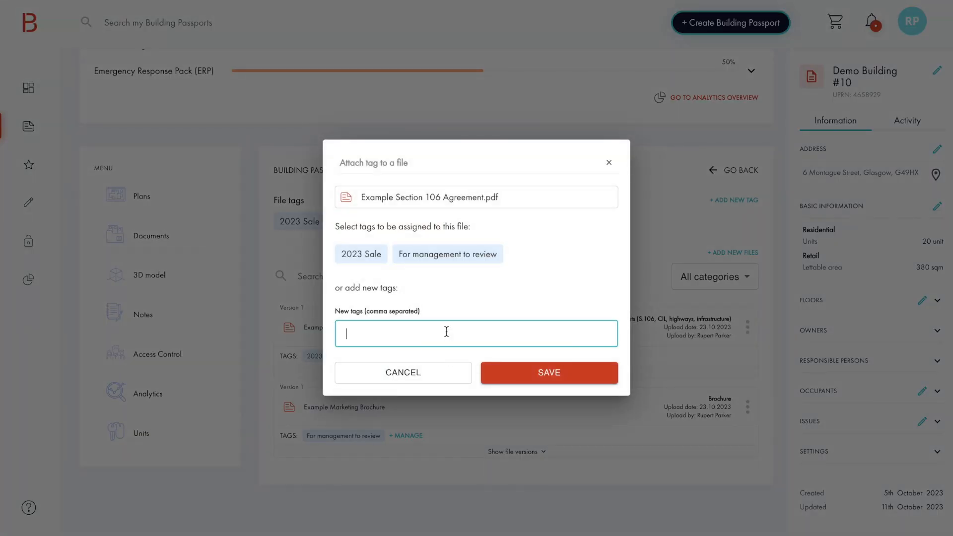
type("Management approved")
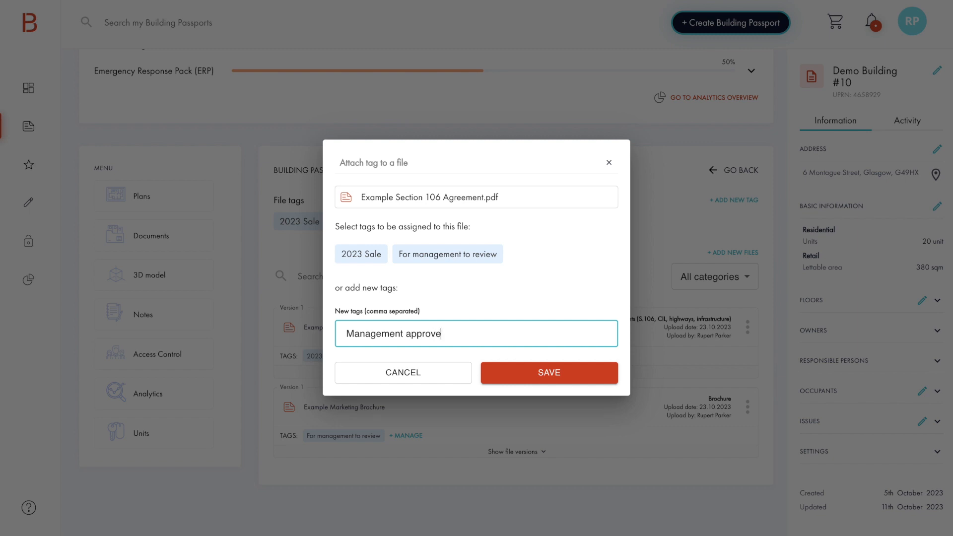
left_click(566, 381)
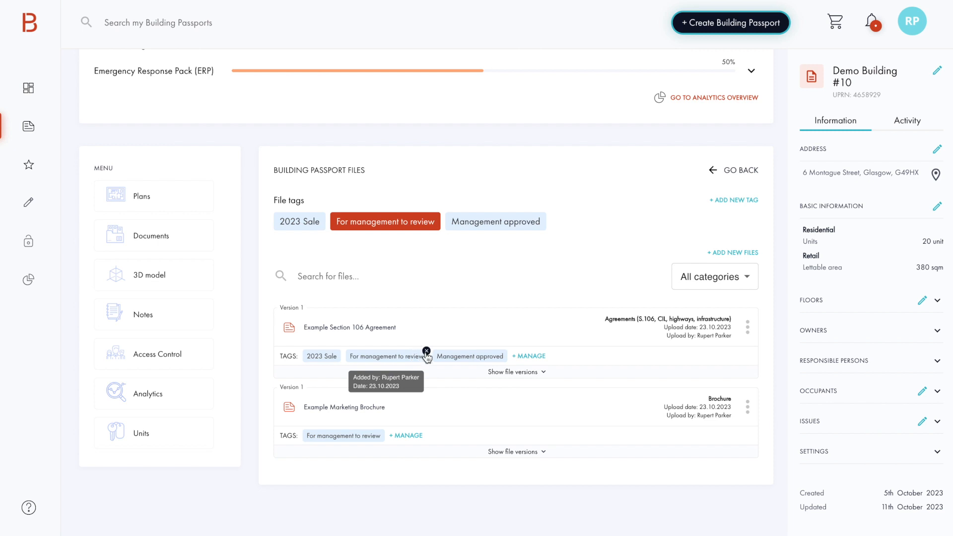
left_click(426, 351)
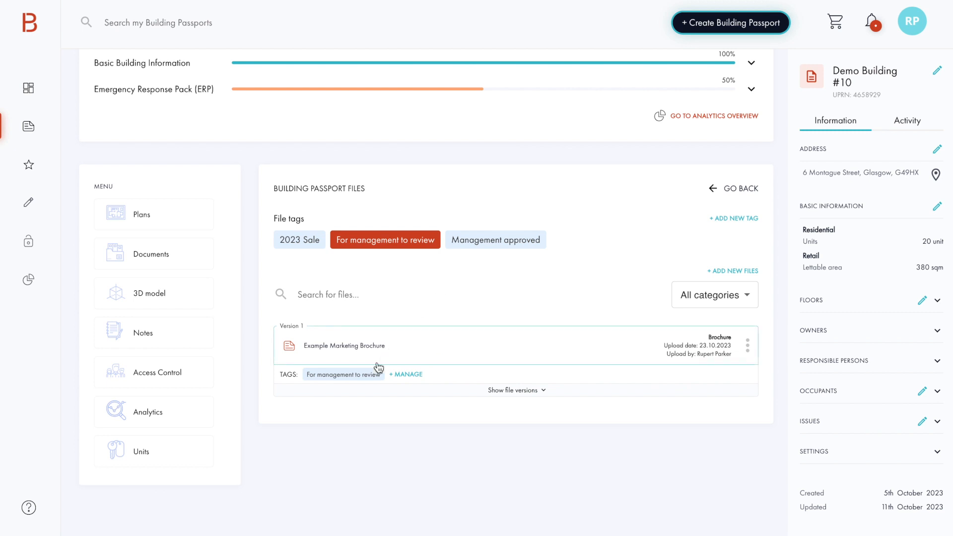
Step: Change the tag filter from For management to review to Management approved plus 2023 Sale, and check the Management approved tag's details
left_click(495, 240)
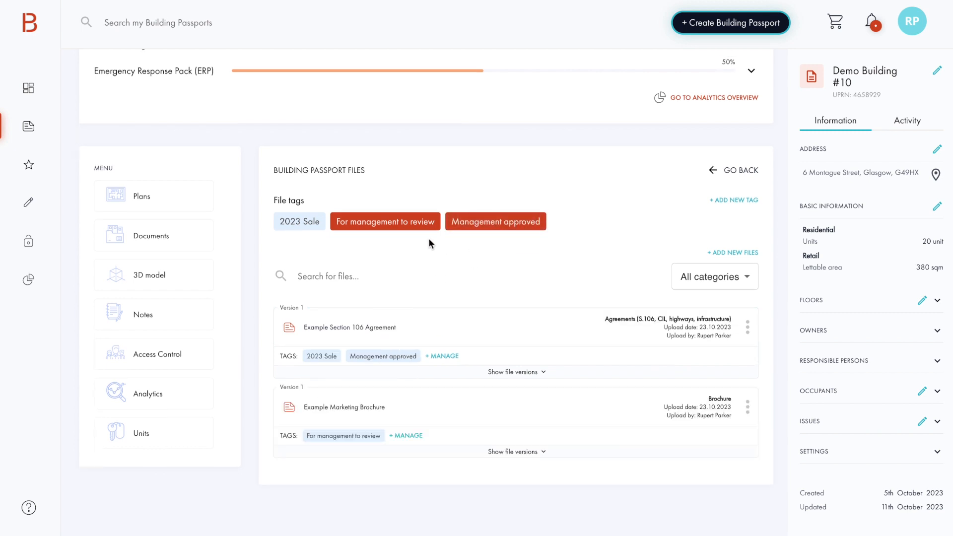
left_click(406, 223)
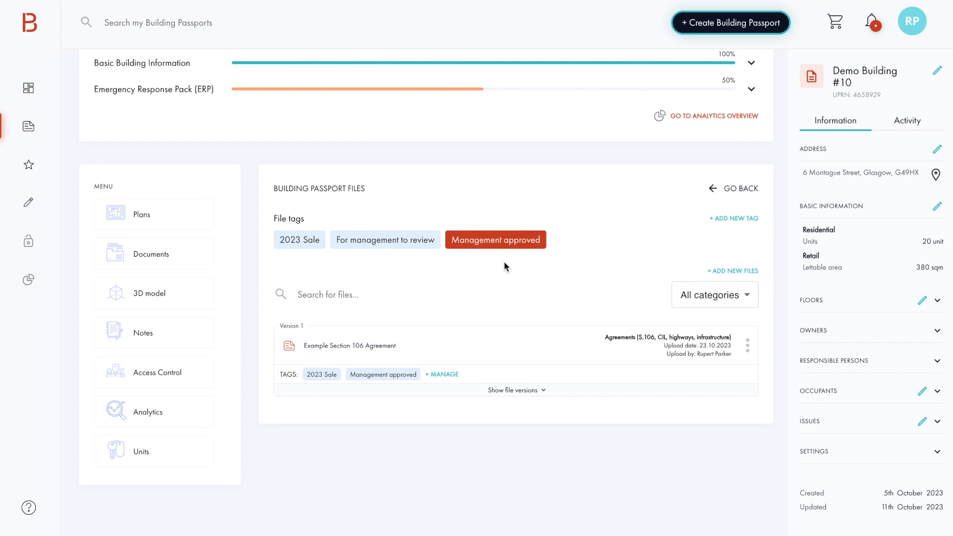
left_click(299, 243)
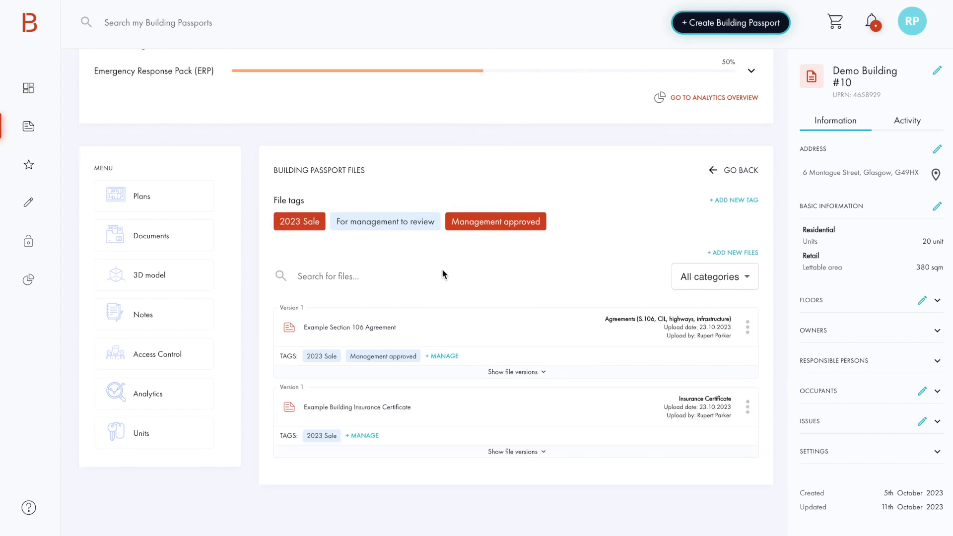
mouse_move(289, 231)
mouse_move(388, 357)
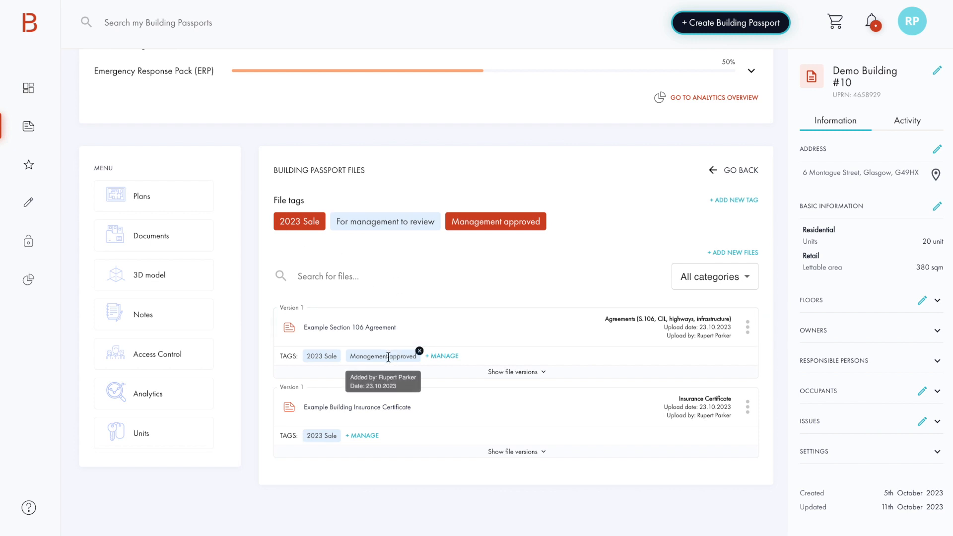